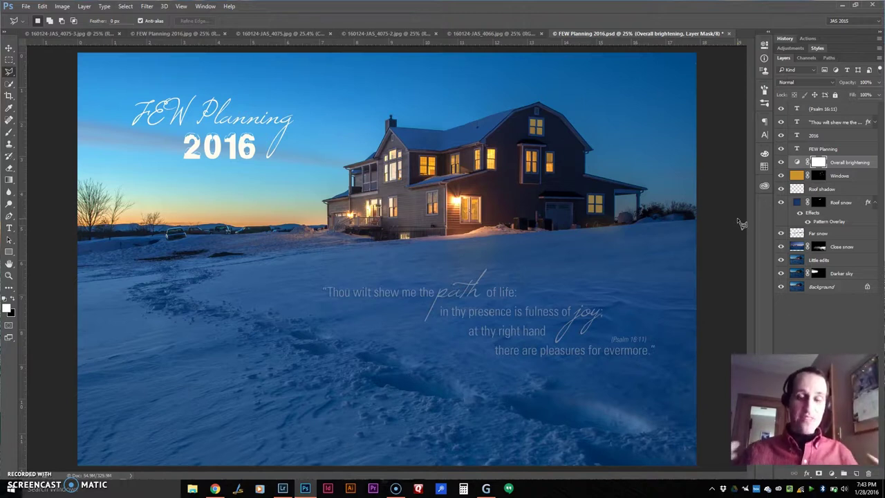
click(46, 33)
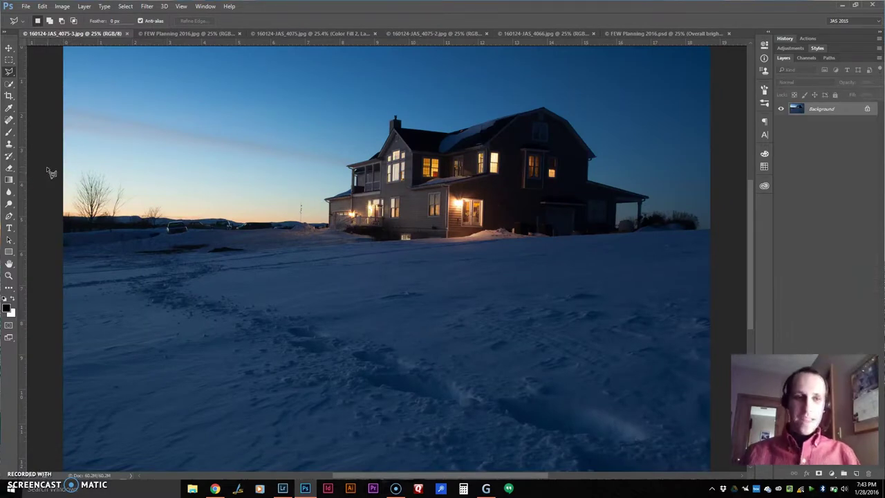
click(626, 33)
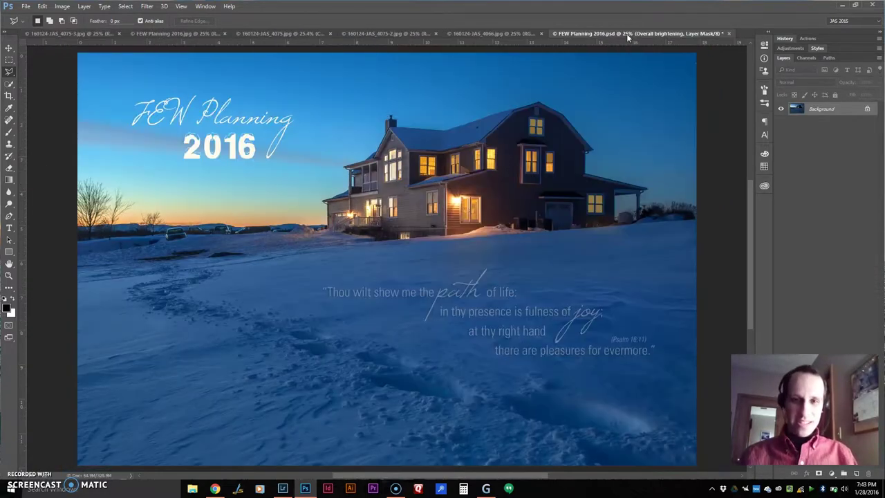
click(82, 35)
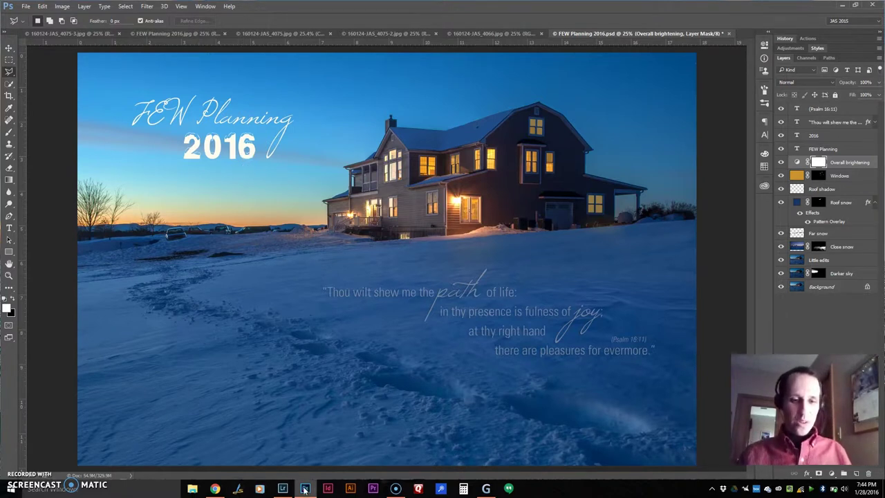
click(282, 490)
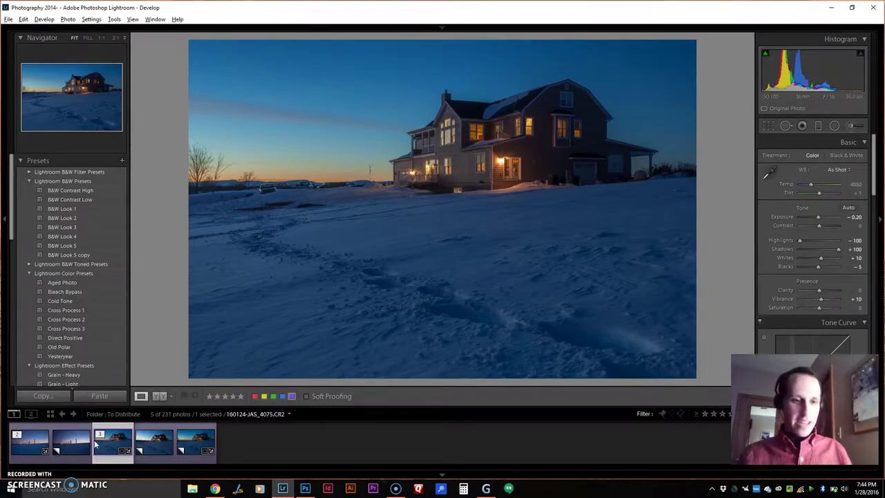
key(Right)
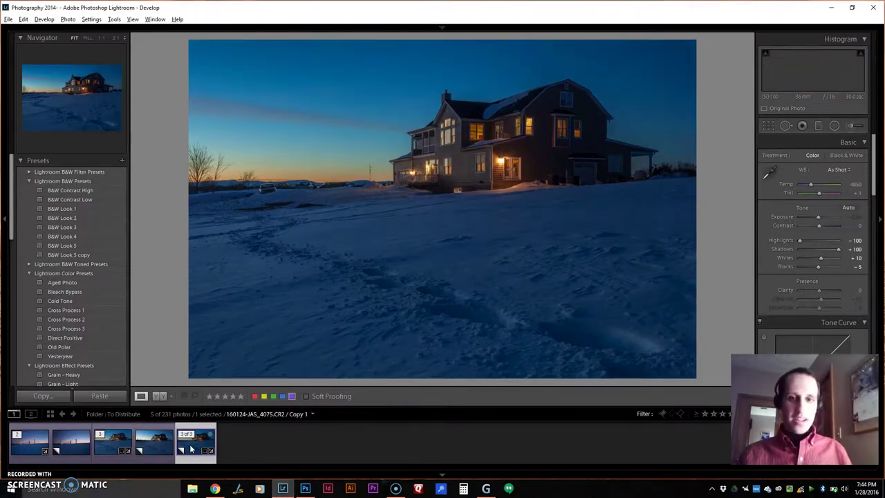
key(Left)
key(Left)
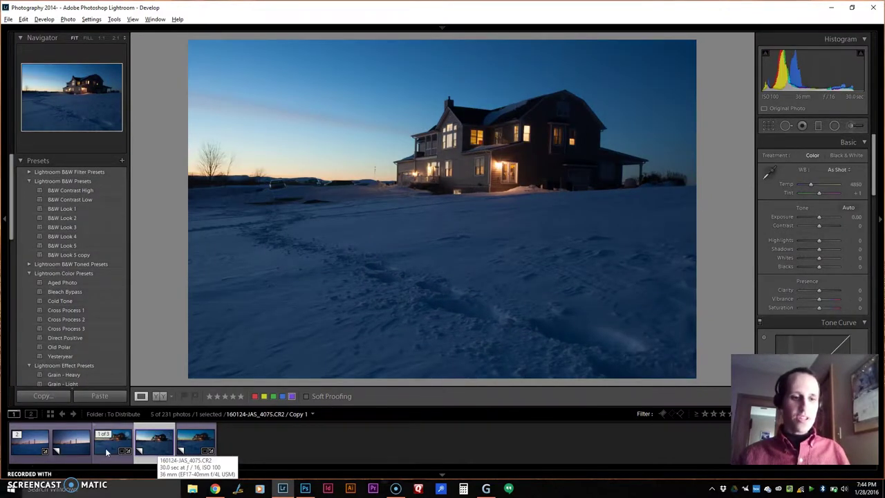
key(Left)
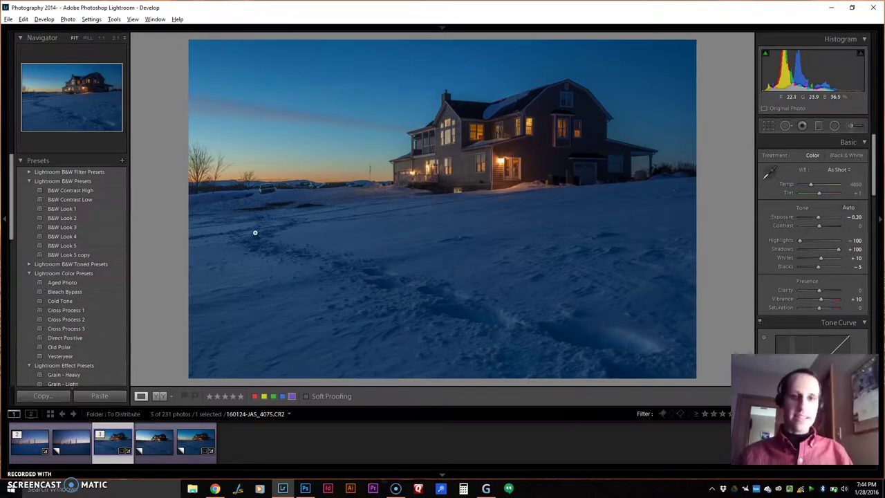
key(alt+Tab)
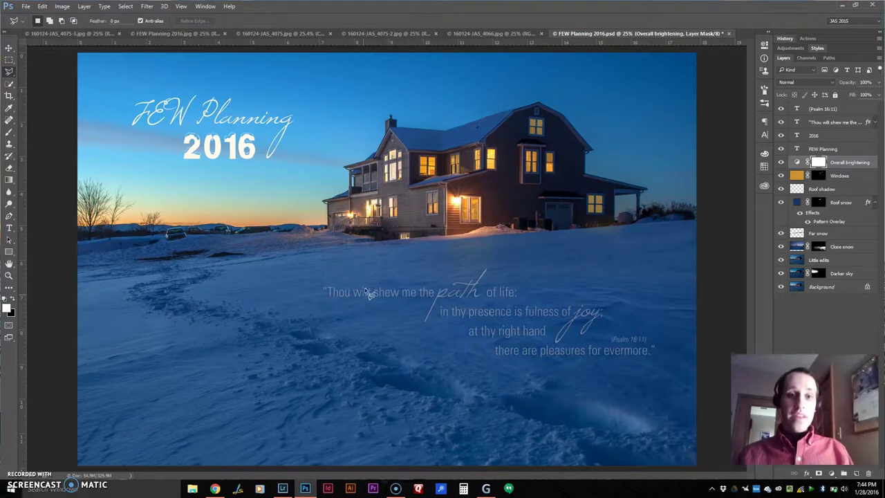
Compare the original photo and flattened export, then turn on Darker sky in FEW Planning 2016.psd
click(71, 35)
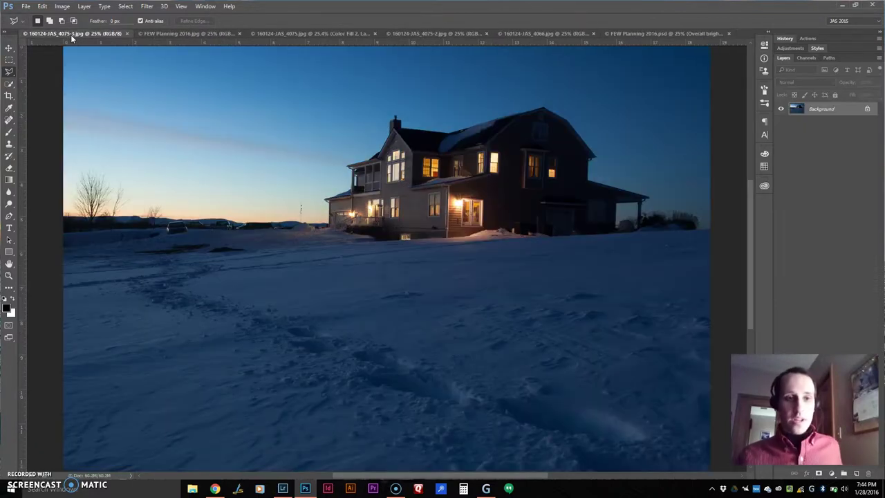
click(160, 34)
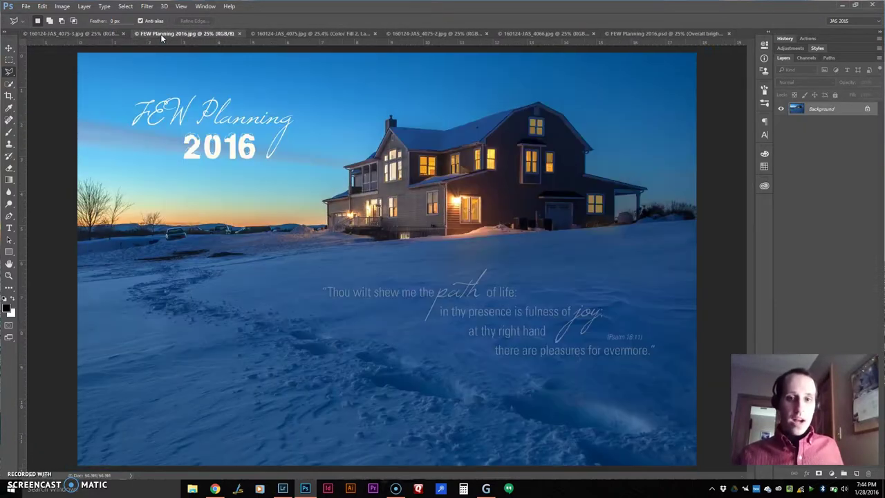
click(662, 33)
click(781, 274)
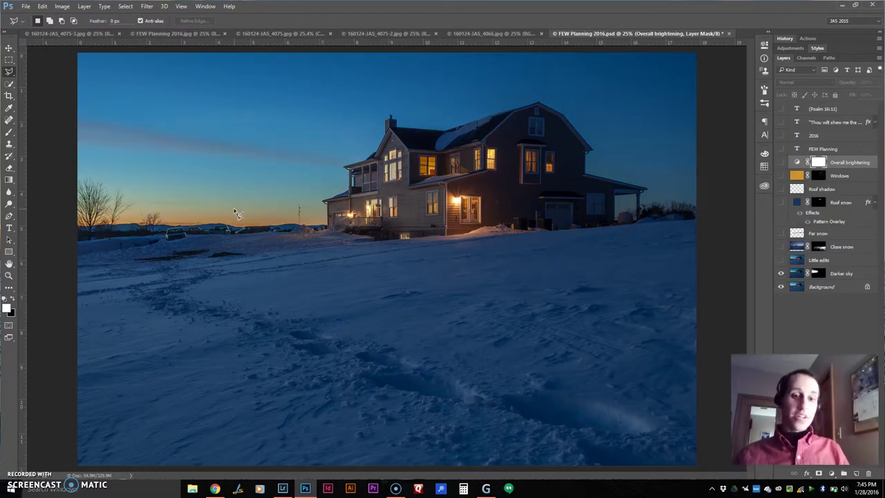
In Lightroom, compare the darker Copy 1 and brighter edited versions of the photo
click(283, 488)
click(197, 446)
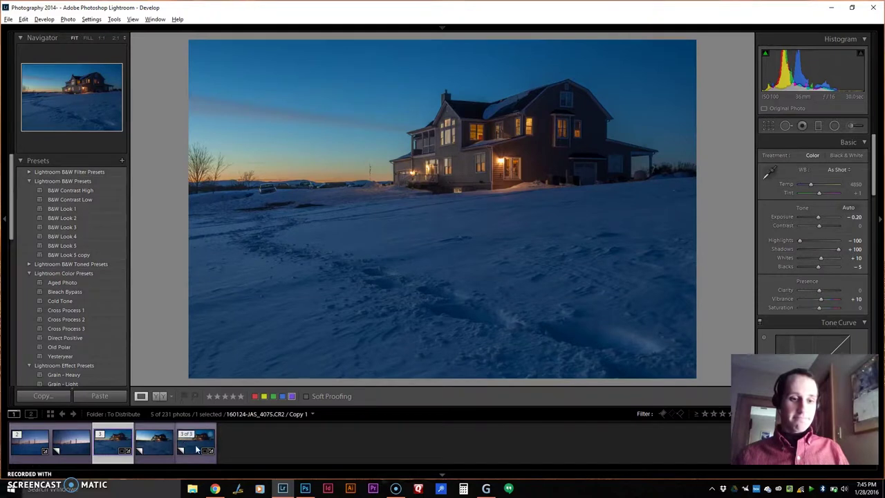
key(Left)
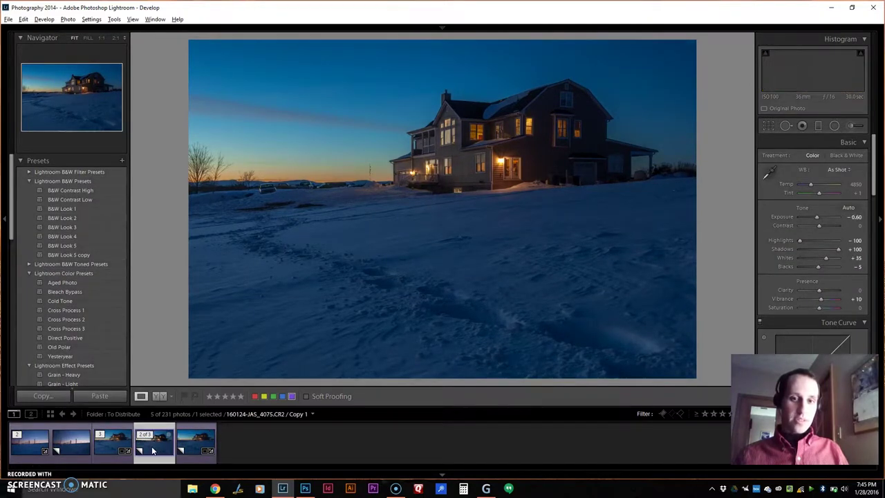
click(200, 448)
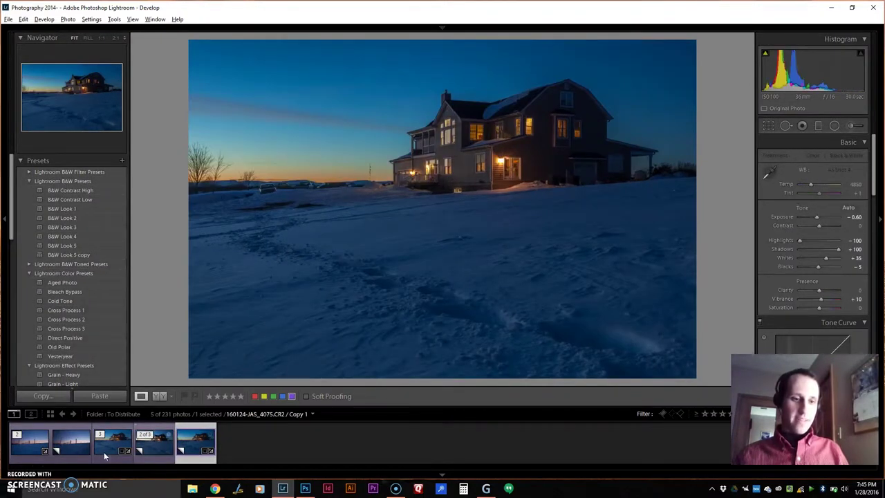
click(103, 450)
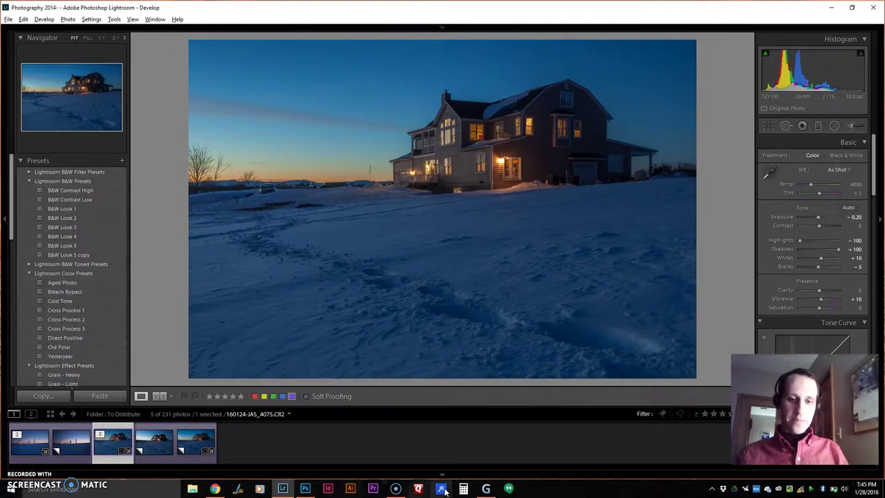
Back in Photoshop, toggle Darker sky to compare, then turn on Little edits and Far snow layers
click(305, 489)
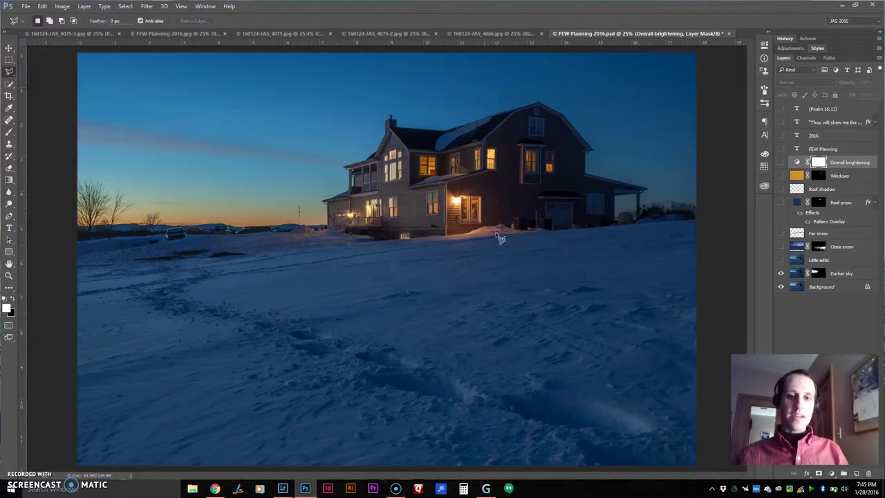
click(781, 273)
click(781, 273)
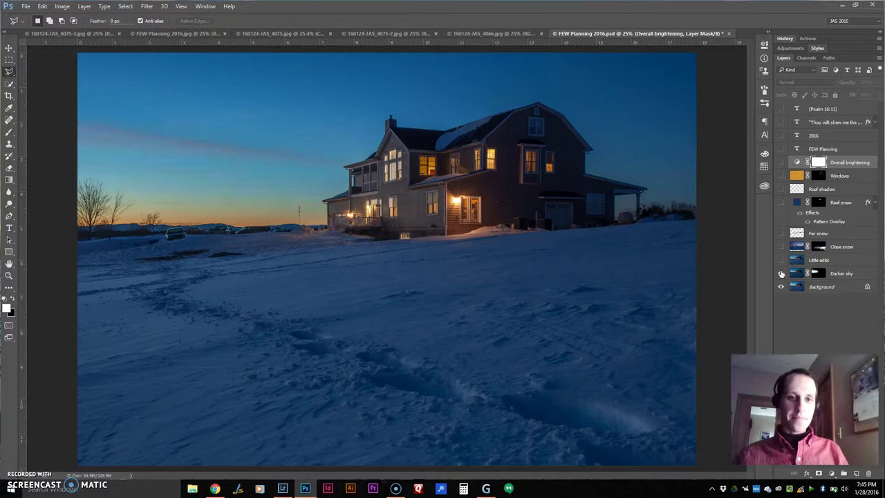
click(780, 260)
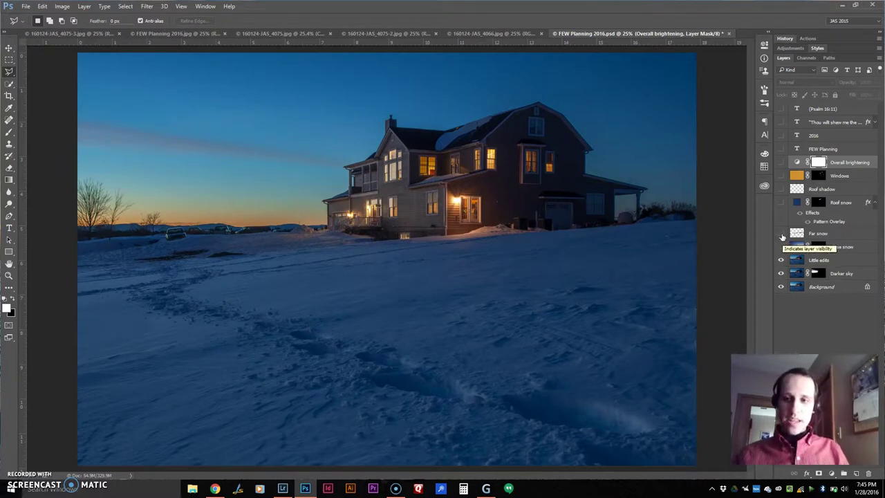
click(781, 234)
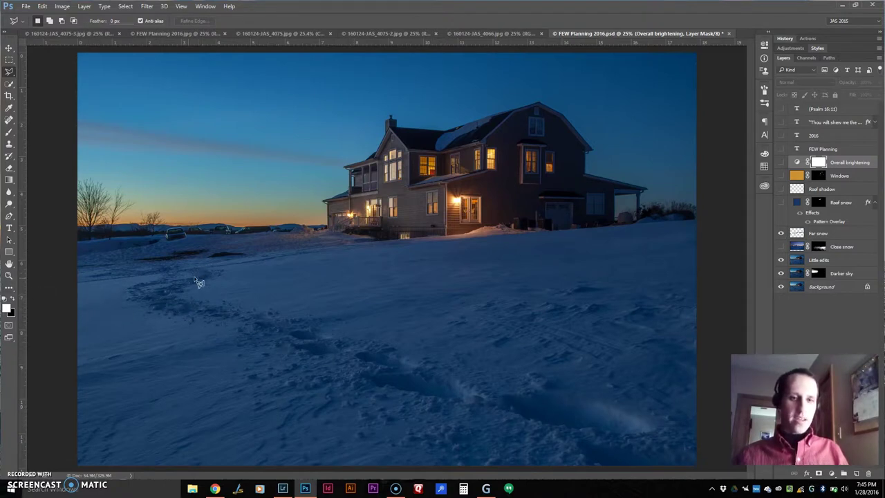
Toggle Far snow, Close snow and Little edits to compare, then solo the Close snow layer
click(781, 234)
click(781, 247)
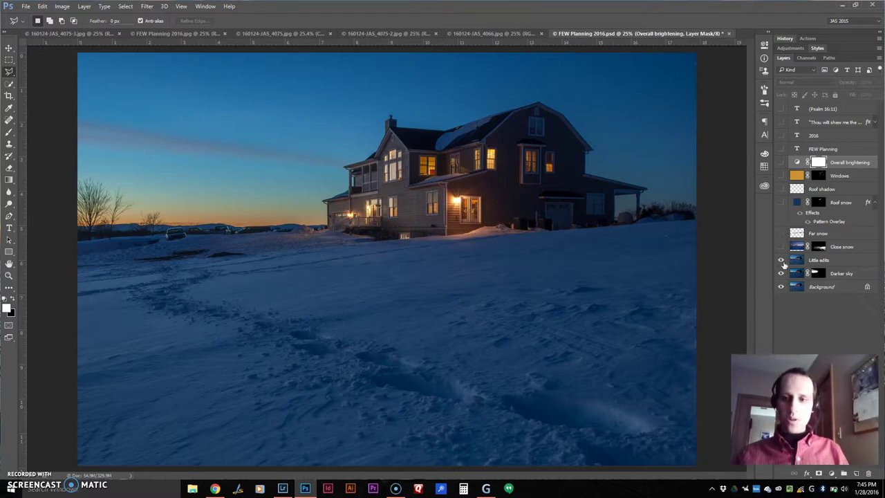
click(781, 260)
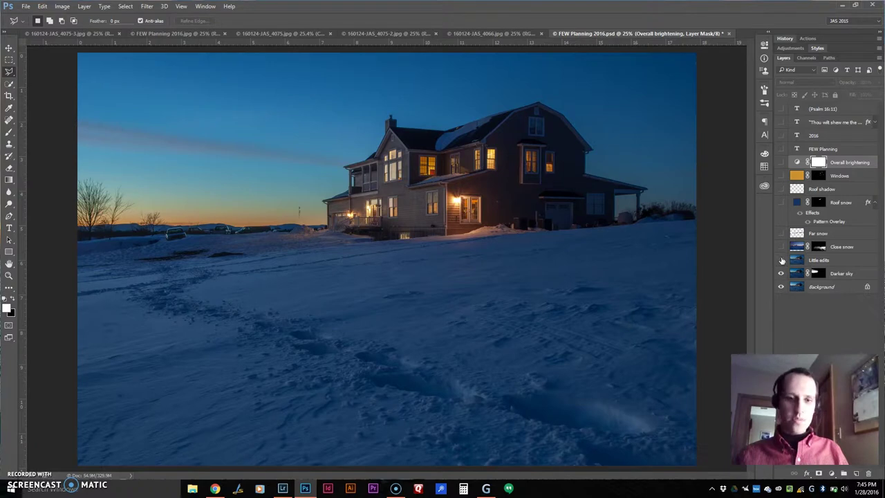
click(781, 260)
click(780, 234)
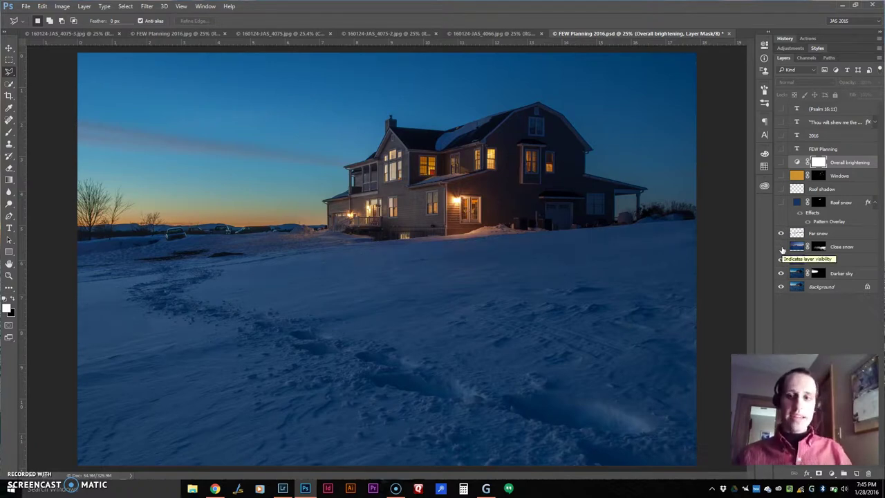
click(781, 246)
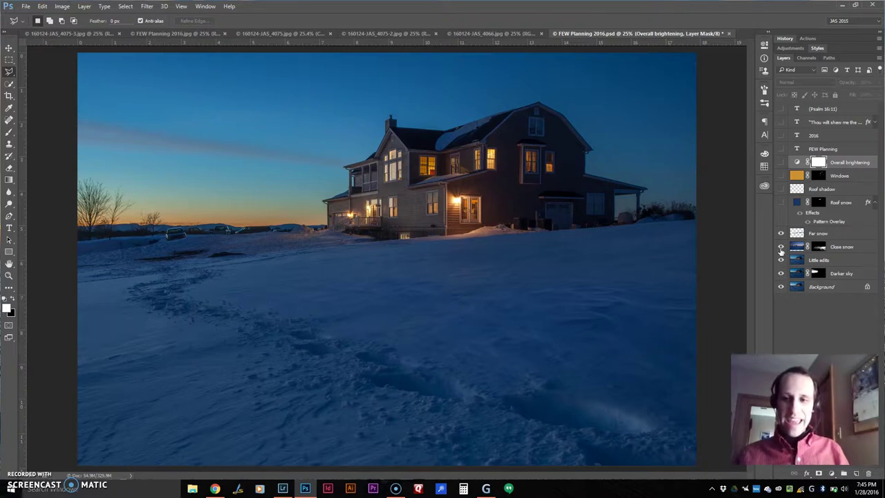
click(780, 248)
alt+click(780, 247)
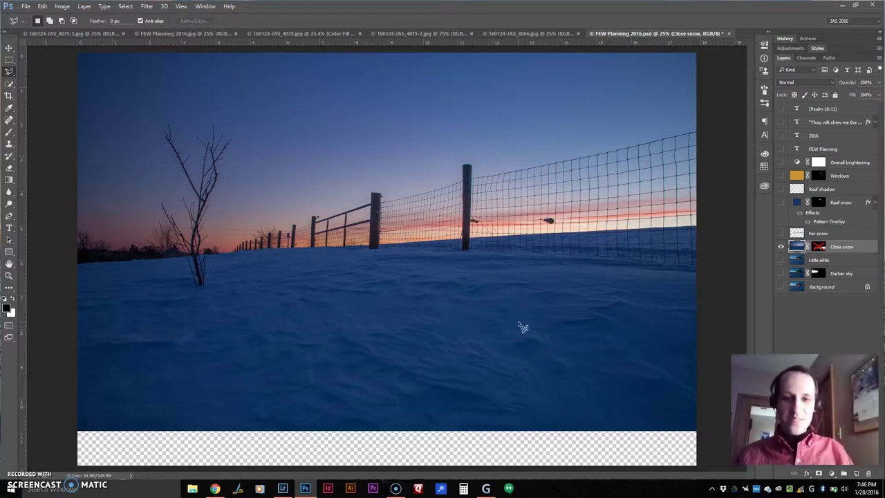
Restore the other lower layers and re-enable the Close snow layer mask
alt+click(780, 247)
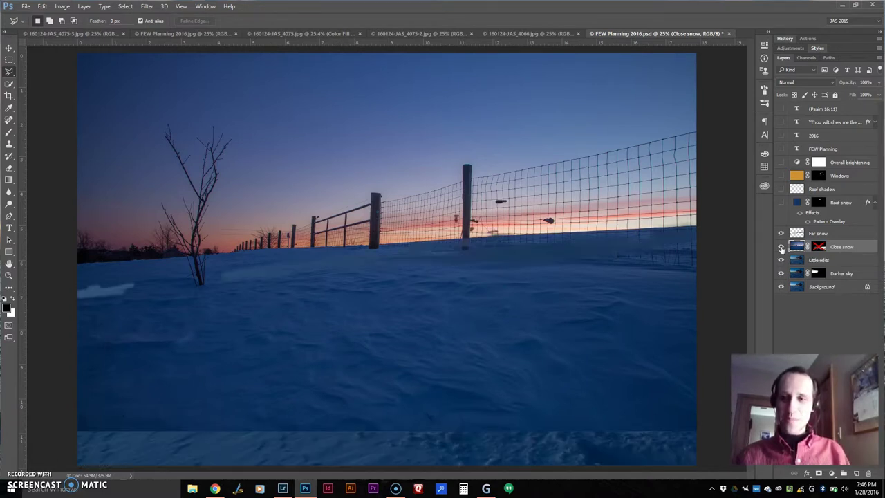
shift+click(821, 252)
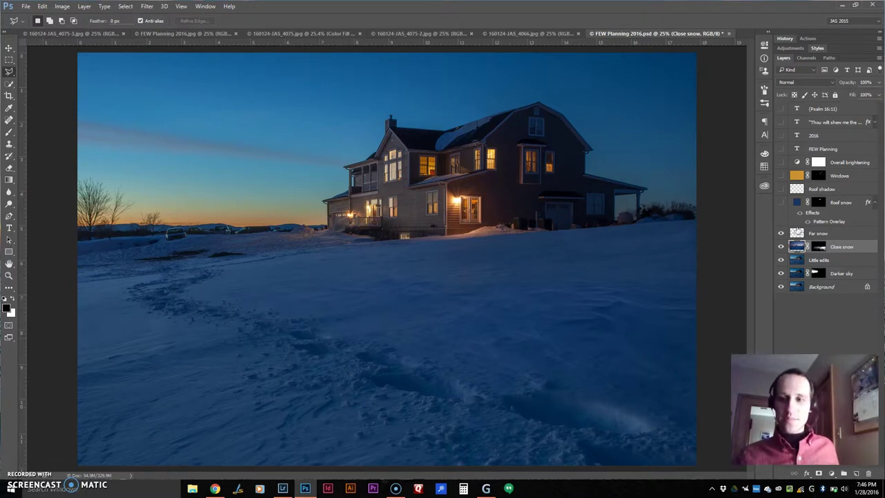
Turn on the Roof snow and Roof shadow layers and zoom in on the farmhouse roof
click(780, 203)
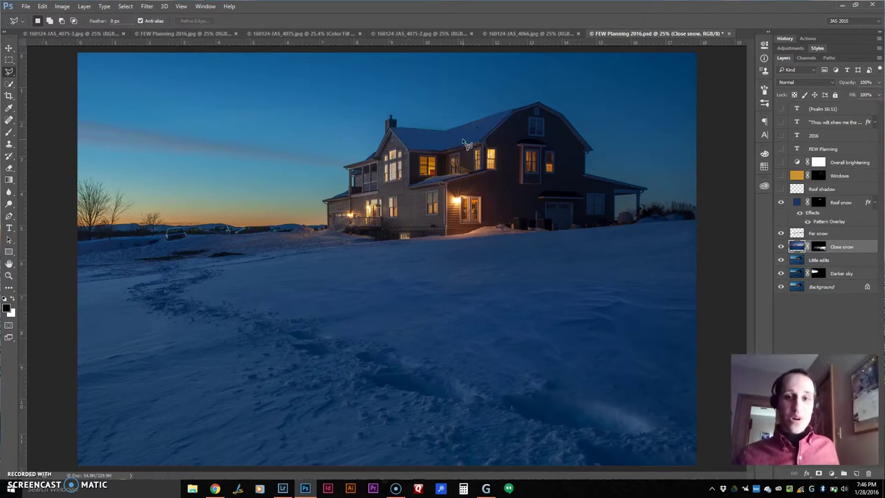
click(780, 190)
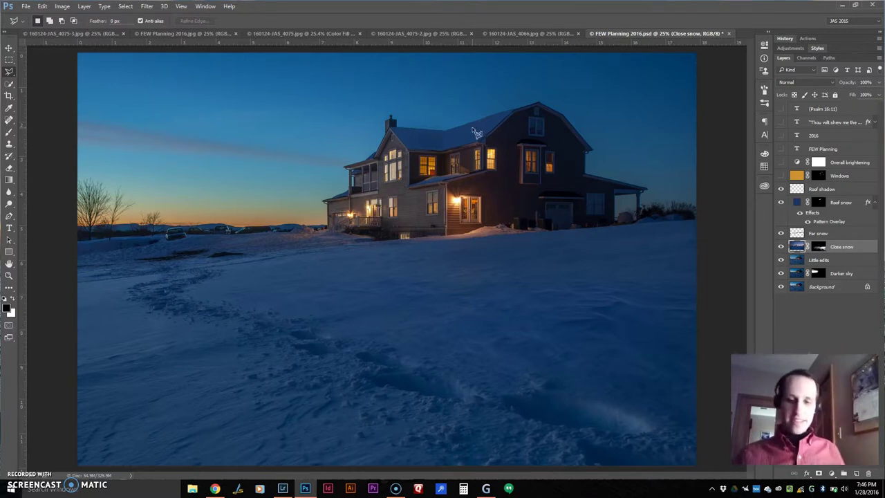
scroll(475, 131, up, 5)
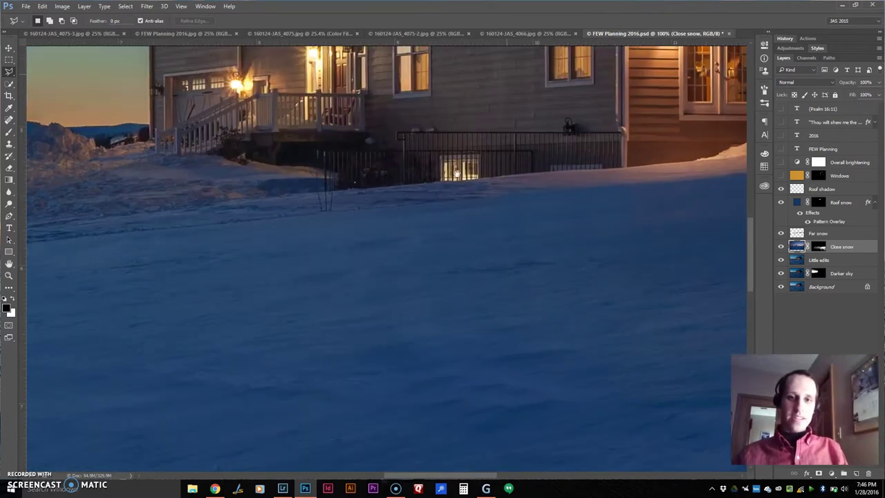
scroll(333, 365, up, 3)
drag(333, 366, 312, 394)
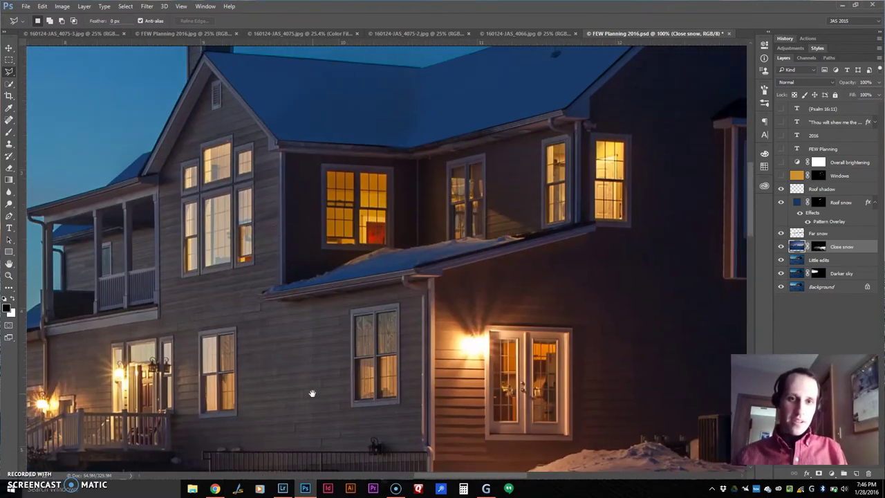
drag(359, 108, 320, 226)
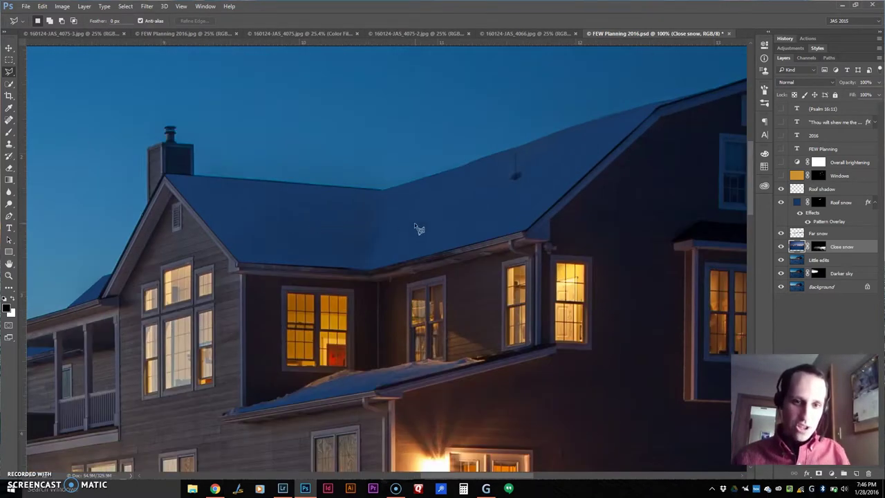
Toggle Roof snow off and on to compare the roof, then fit the image to the window
click(780, 203)
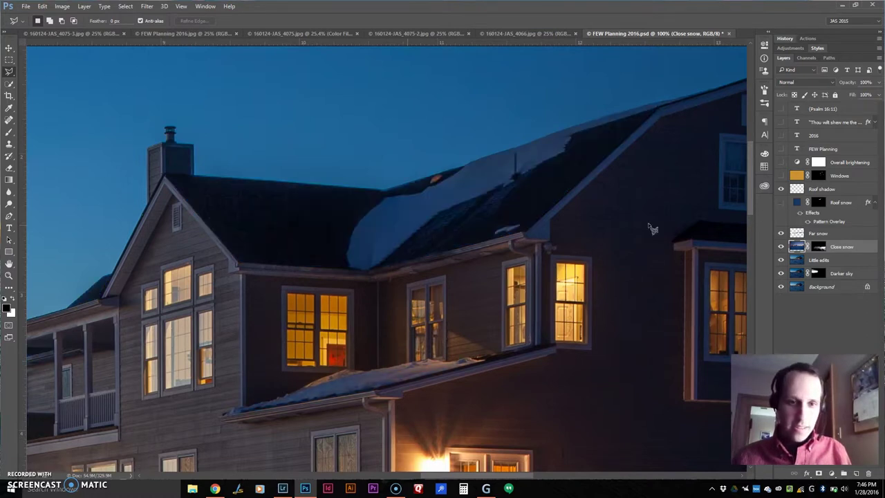
click(781, 202)
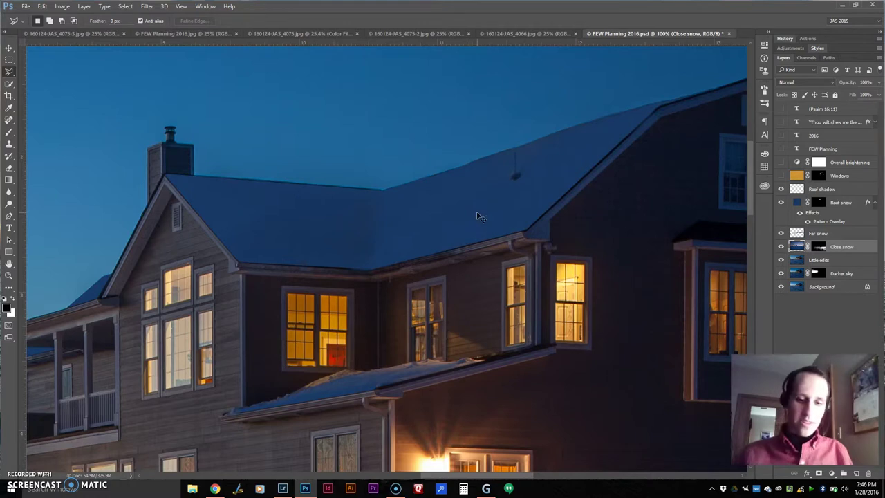
key(ctrl+minus)
key(ctrl+minus)
key(ctrl+0)
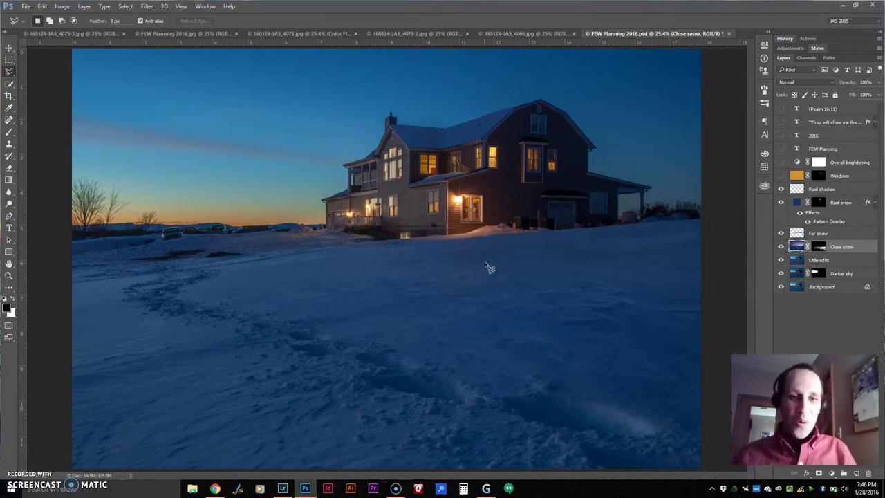
Show the Windows glow, inspect its mask, then turn on Overall brightening and the title and verse layers
click(781, 176)
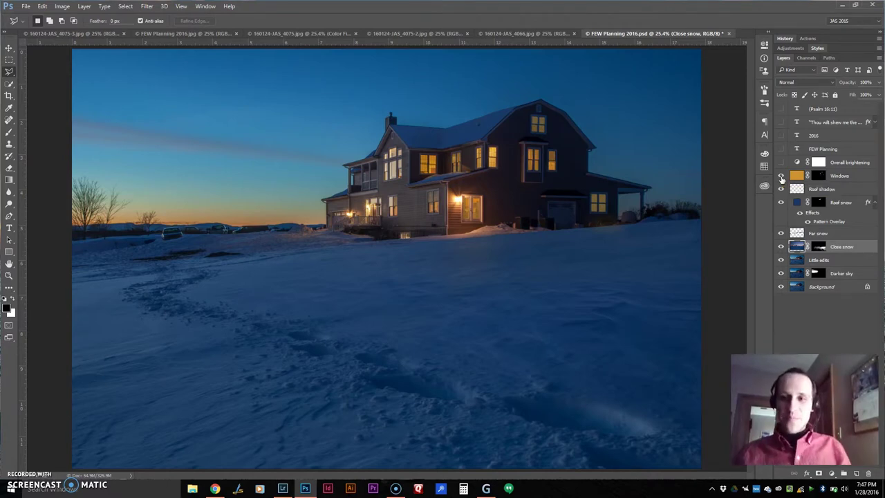
click(781, 177)
click(781, 178)
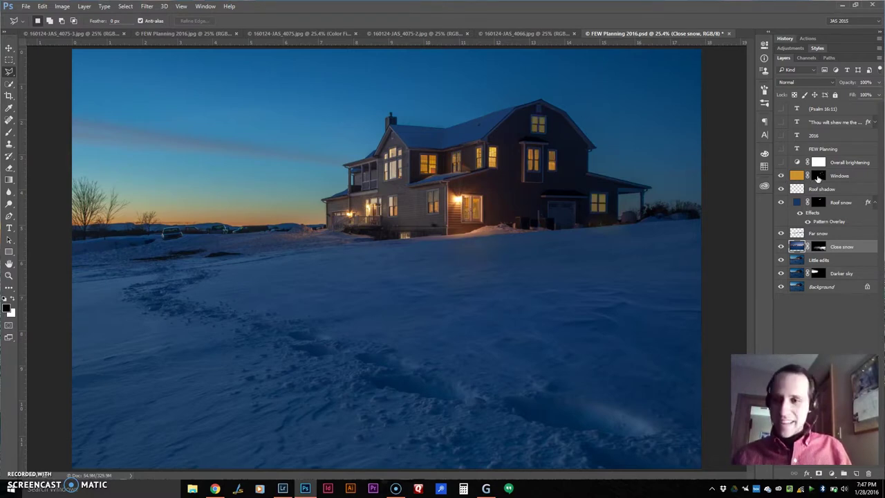
alt+click(818, 177)
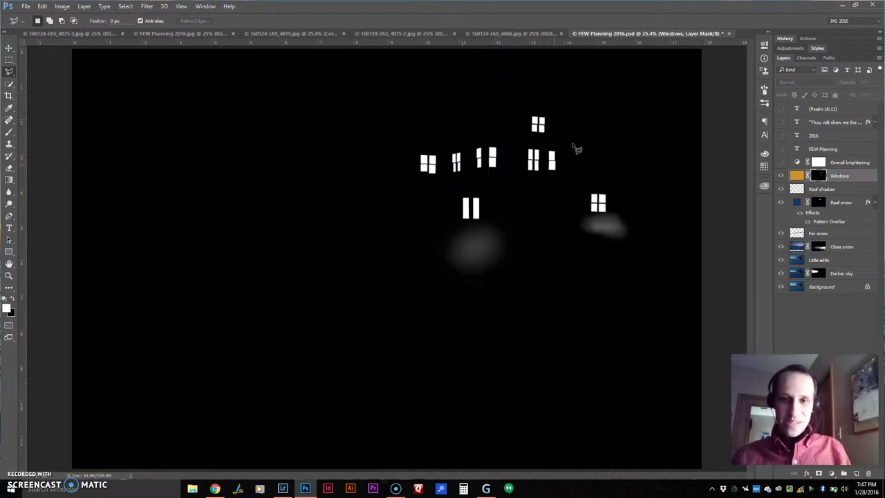
alt+click(819, 179)
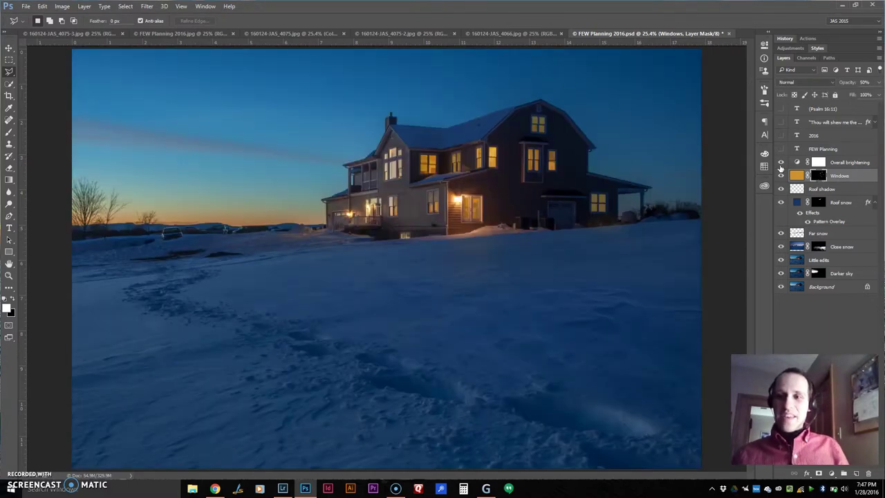
click(780, 164)
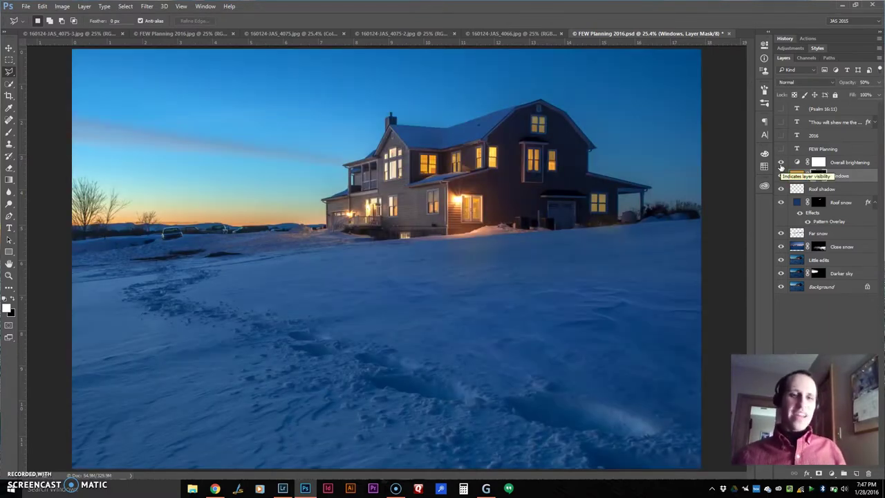
drag(780, 165, 782, 108)
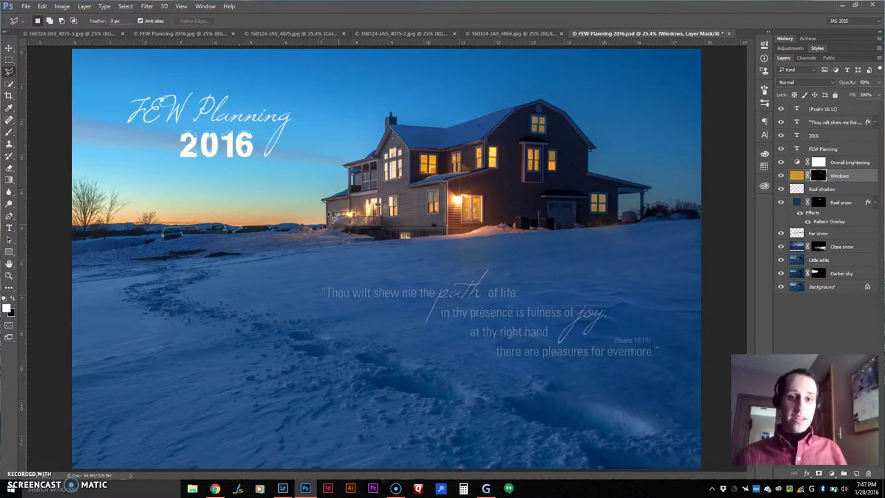